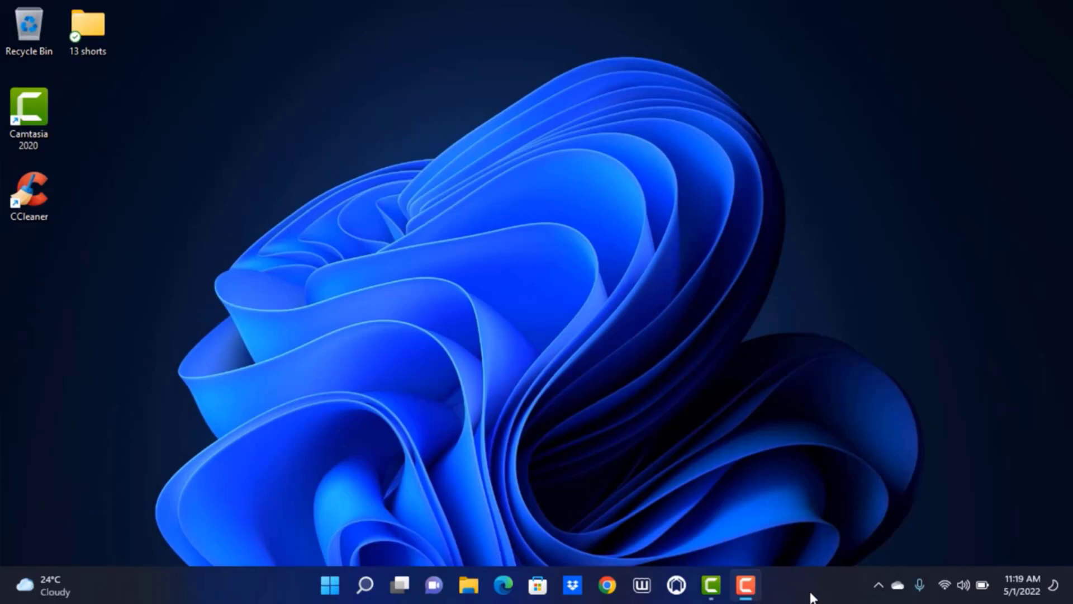
Search Google for 'create mojang account' from the Chrome address bar.
left_click(608, 592)
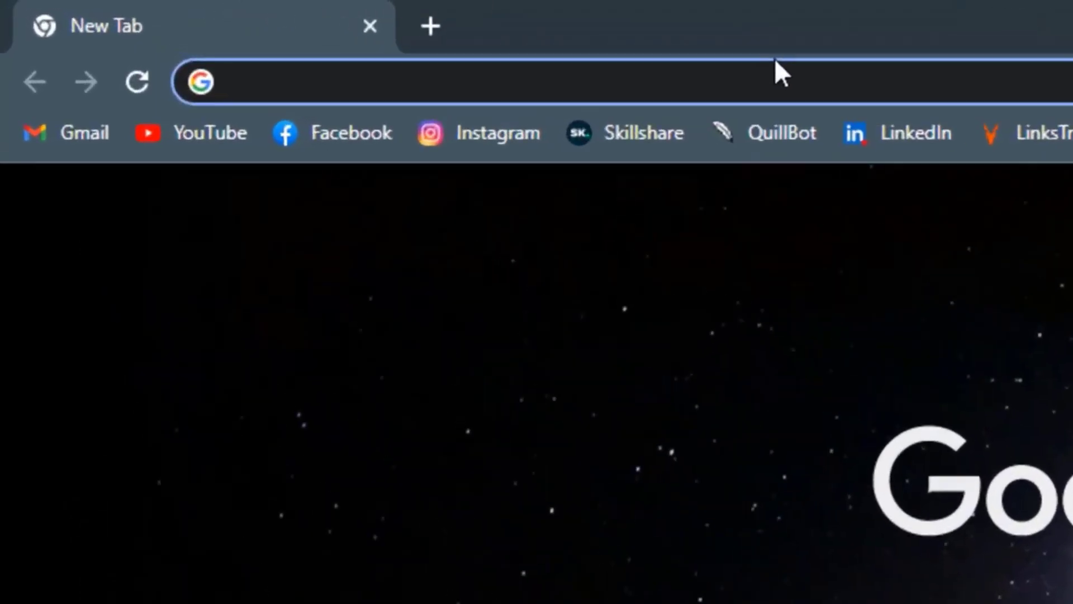
type("creat")
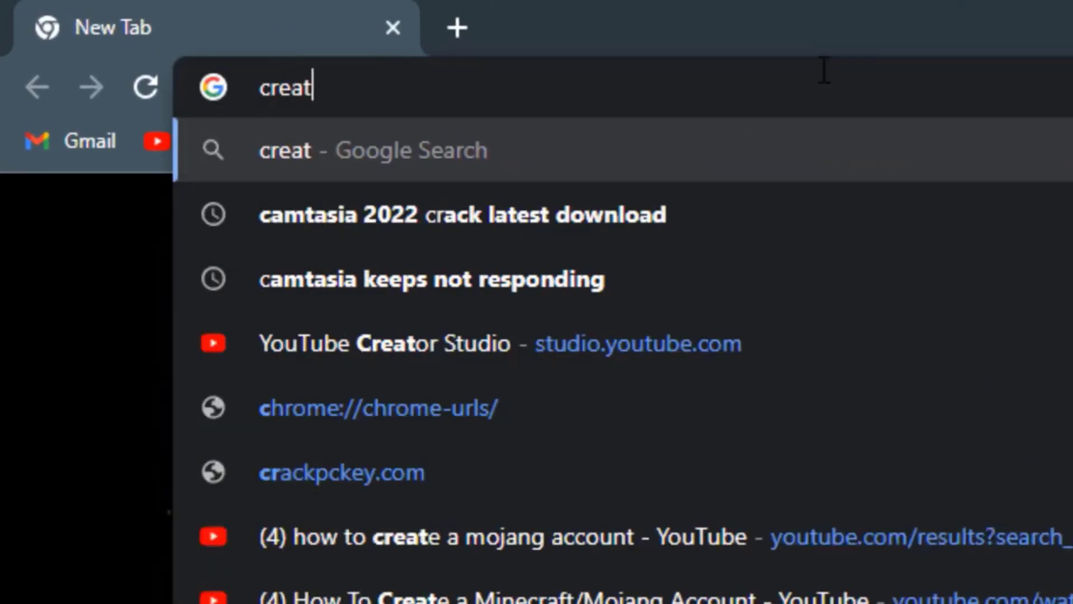
type("e mojang ac")
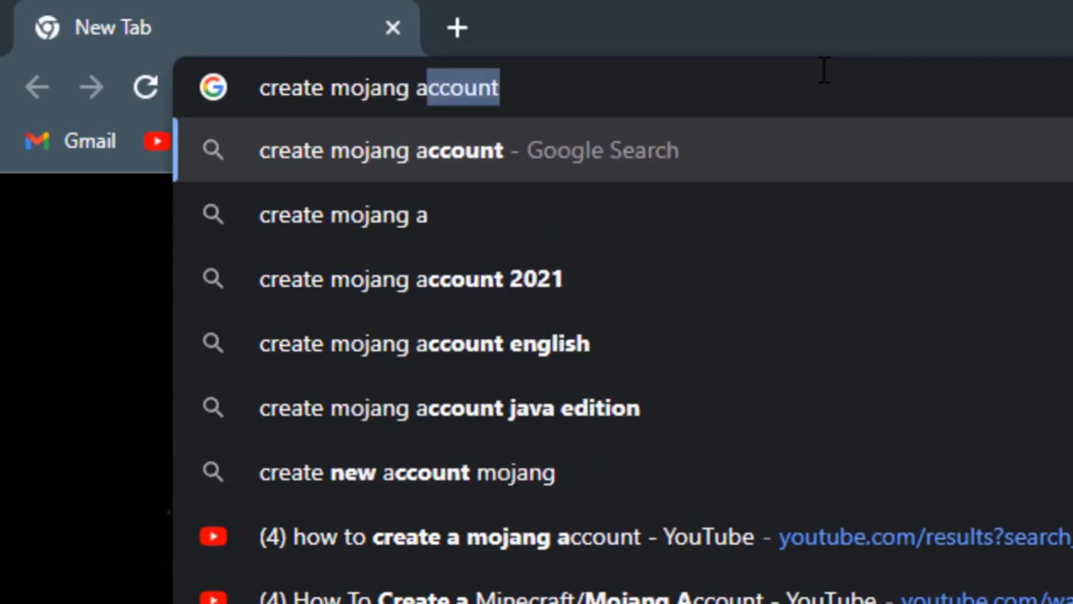
type("count")
key("Return")
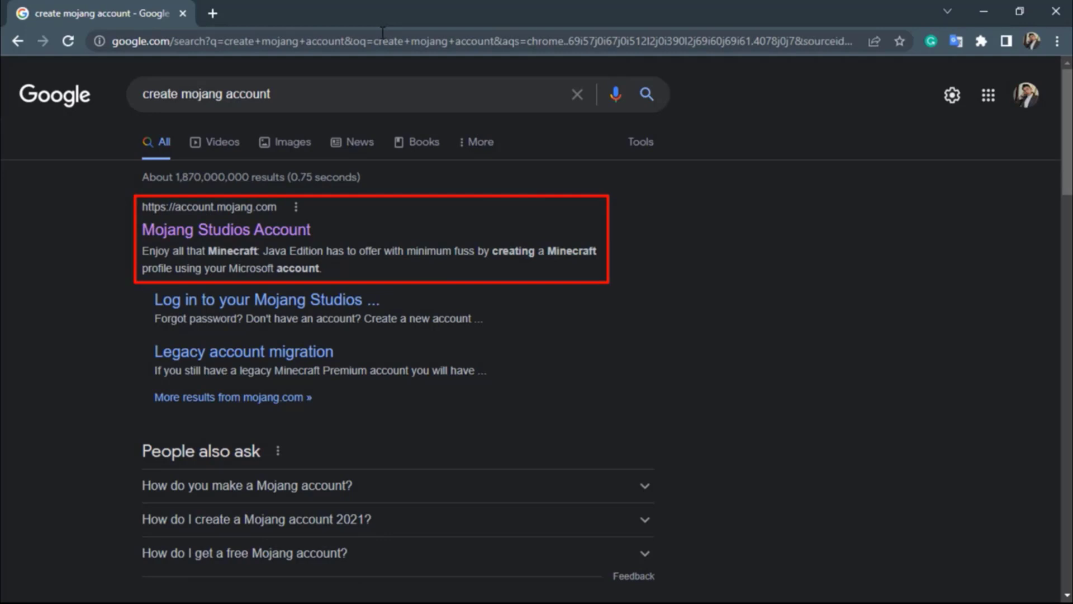
Open the Mojang Studios Account result at account.mojang.com.
right_click(260, 231)
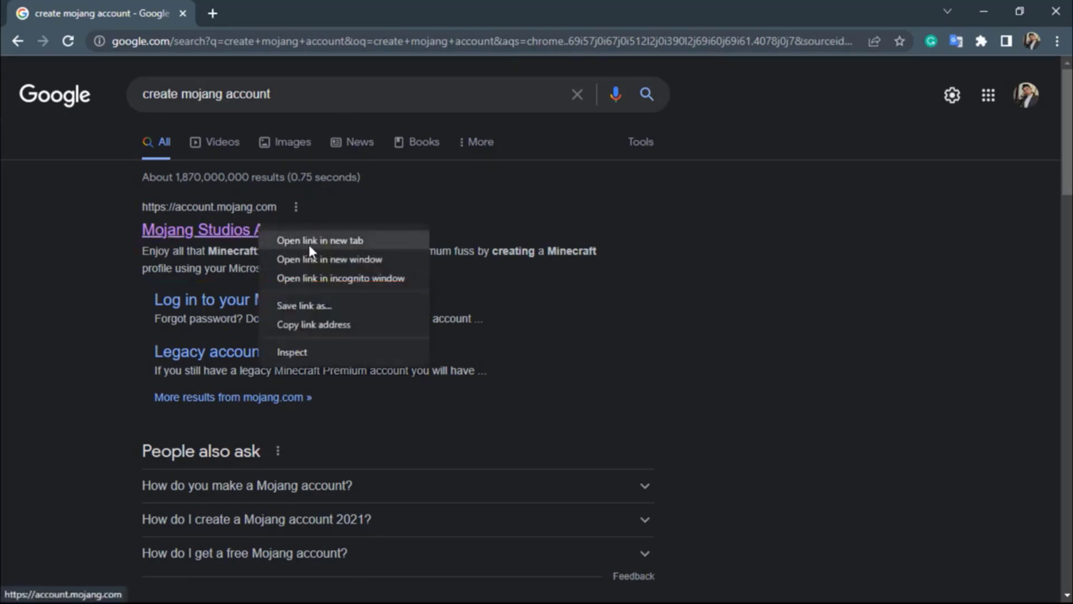
left_click(76, 236)
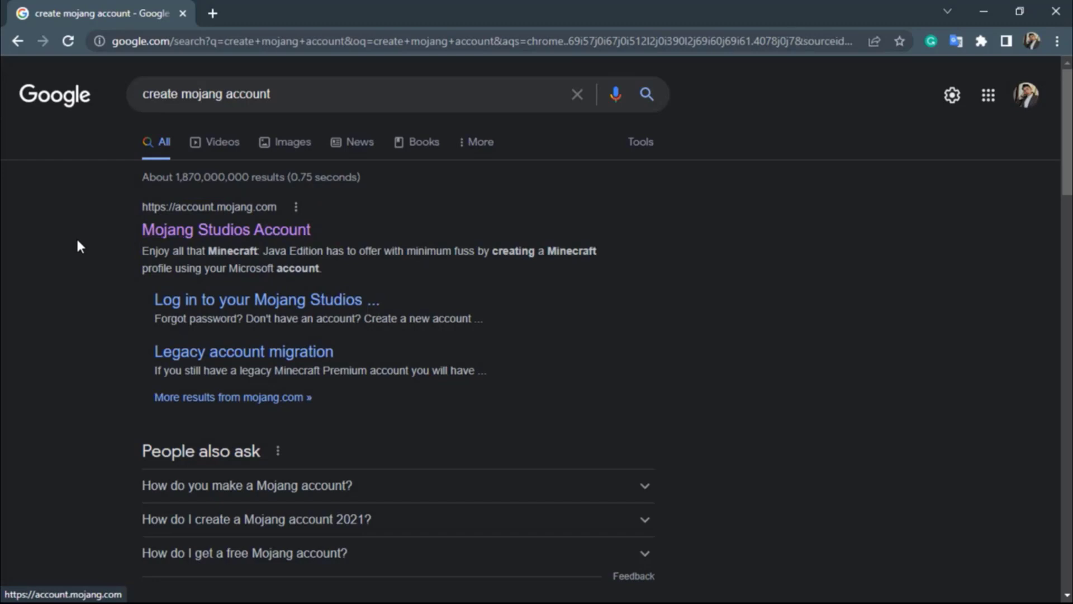
left_click(160, 234)
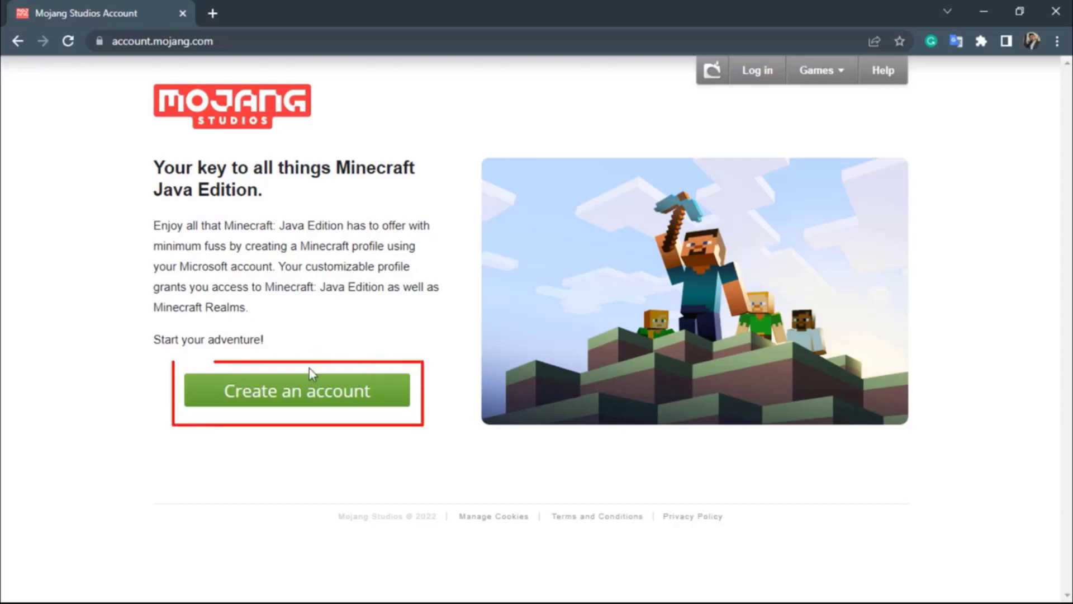
Choose Create an account, then 'Sign up for free!' on the Minecraft login page.
left_click(234, 403)
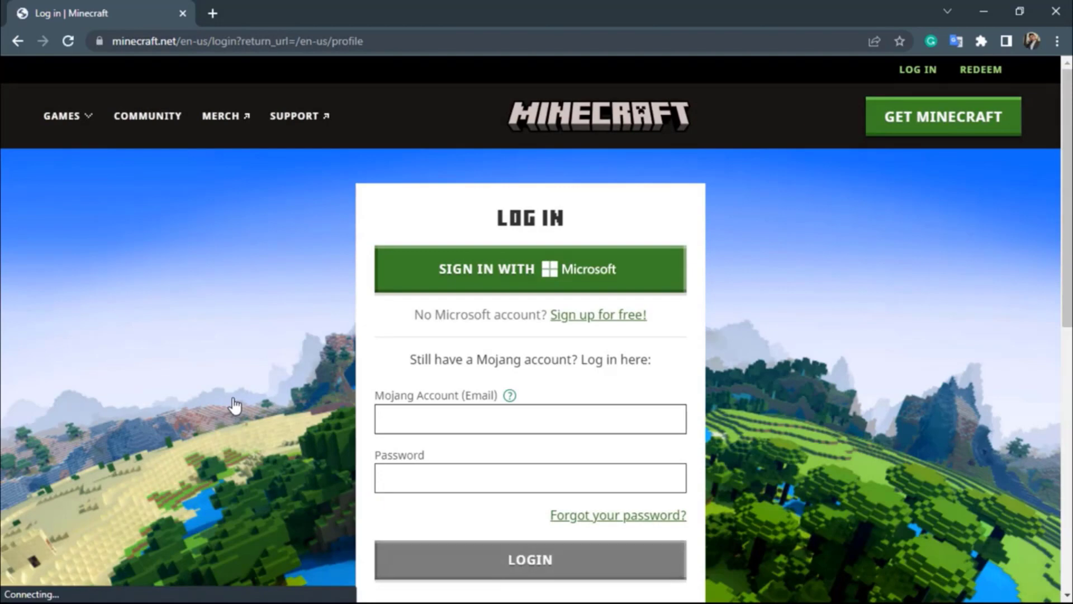
scroll(232, 399, "down", 4)
scroll(232, 398, "up", 4)
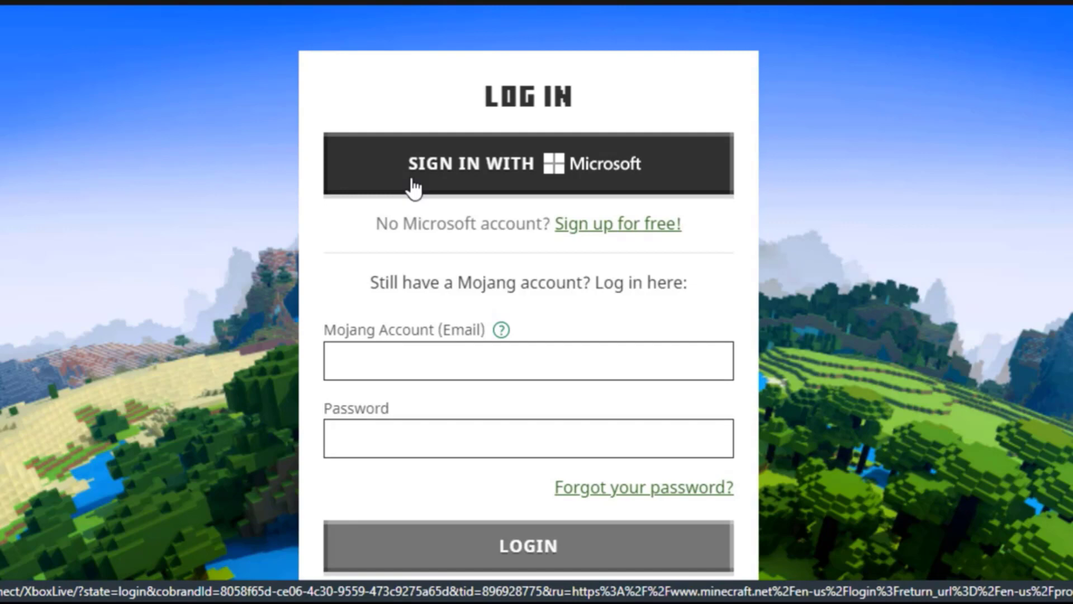
scroll(420, 260, "down", 5)
scroll(421, 260, "up", 5)
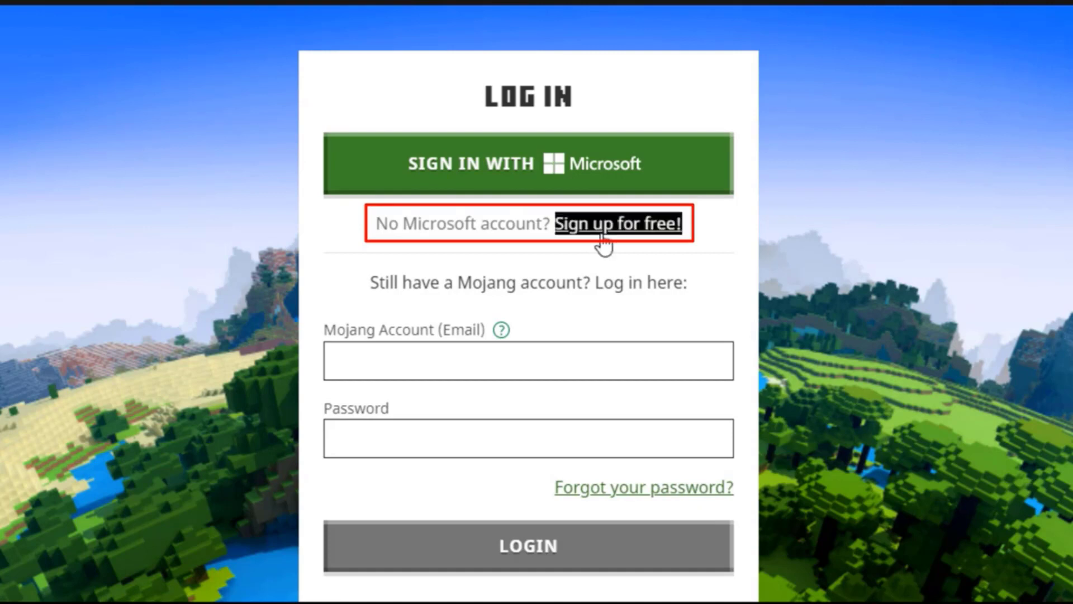
left_click(608, 226)
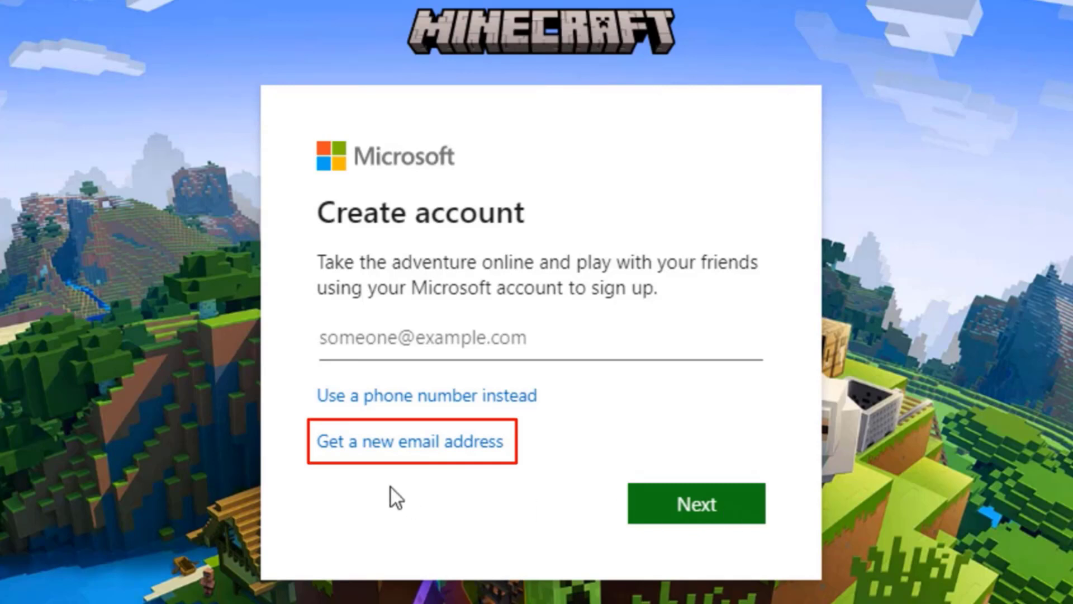
left_click(402, 450)
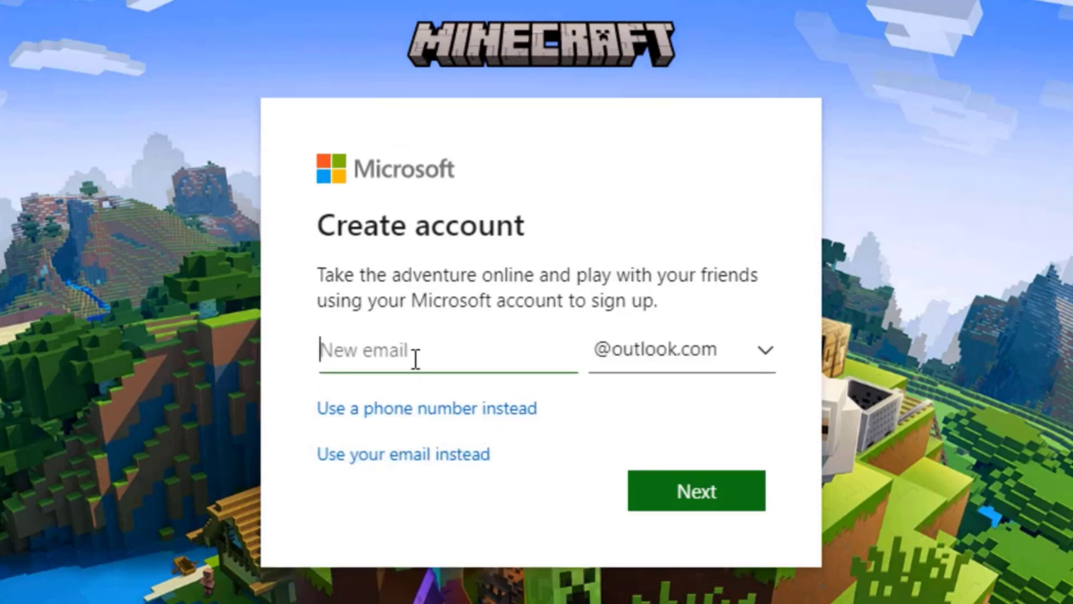
key("ctrl+v")
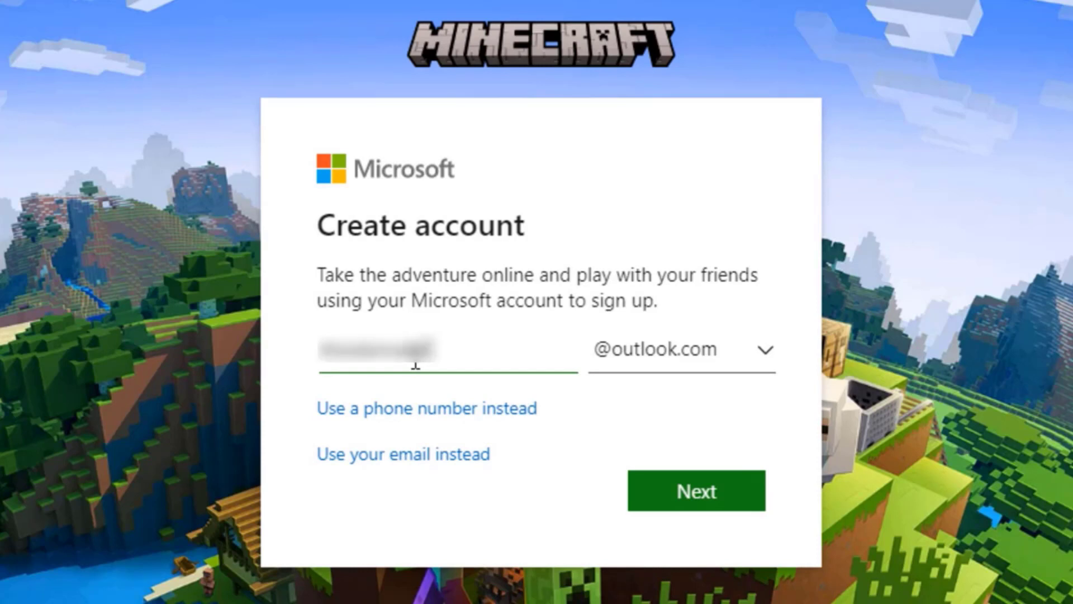
type("1")
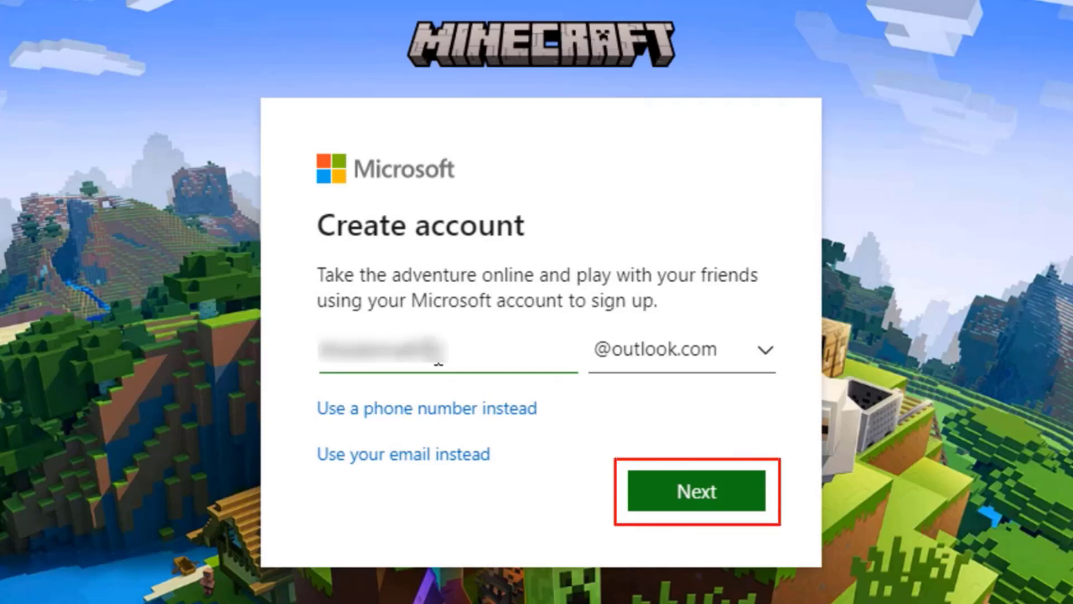
left_click(673, 492)
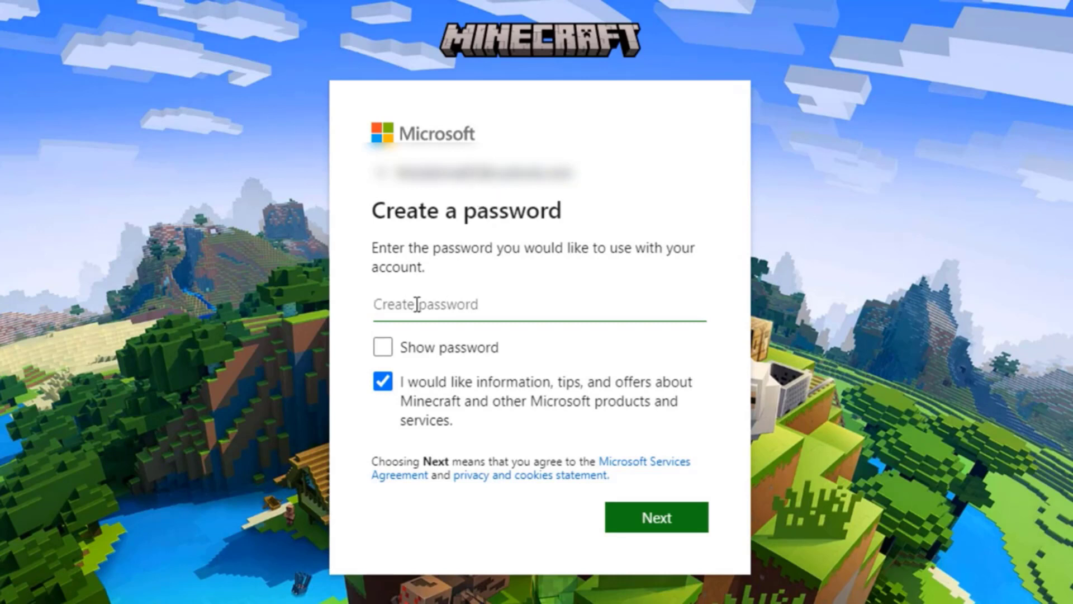
Enter the account password and submit it.
type("•••••••••••")
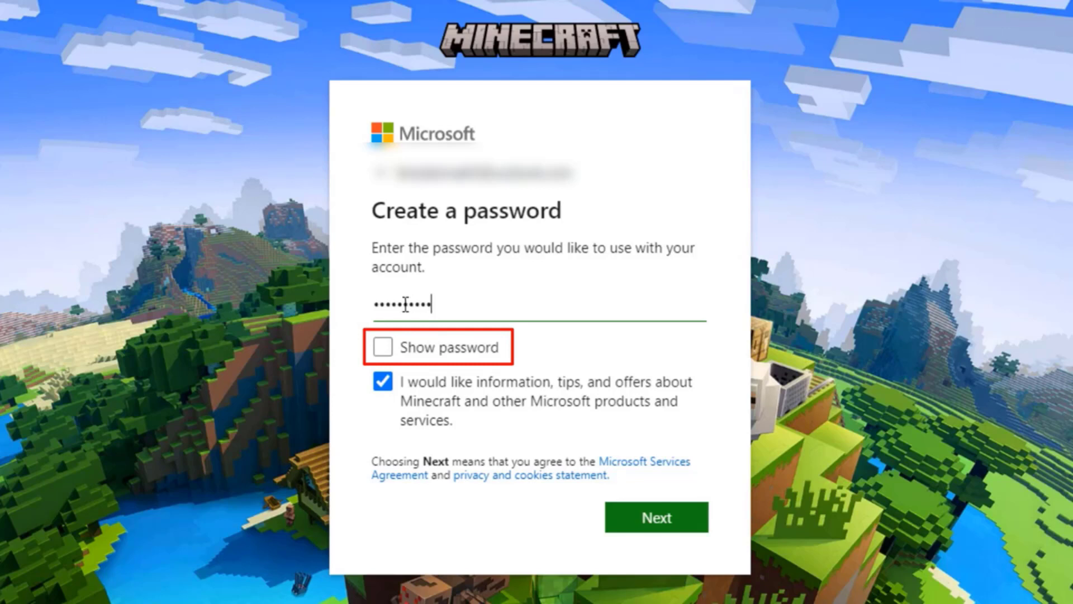
left_click(390, 347)
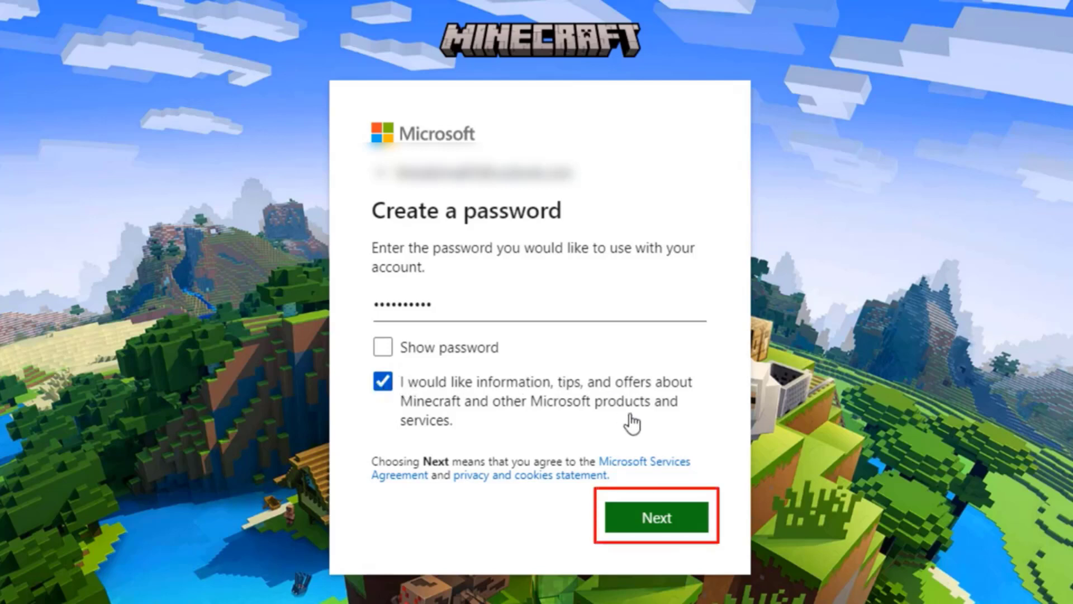
left_click(658, 524)
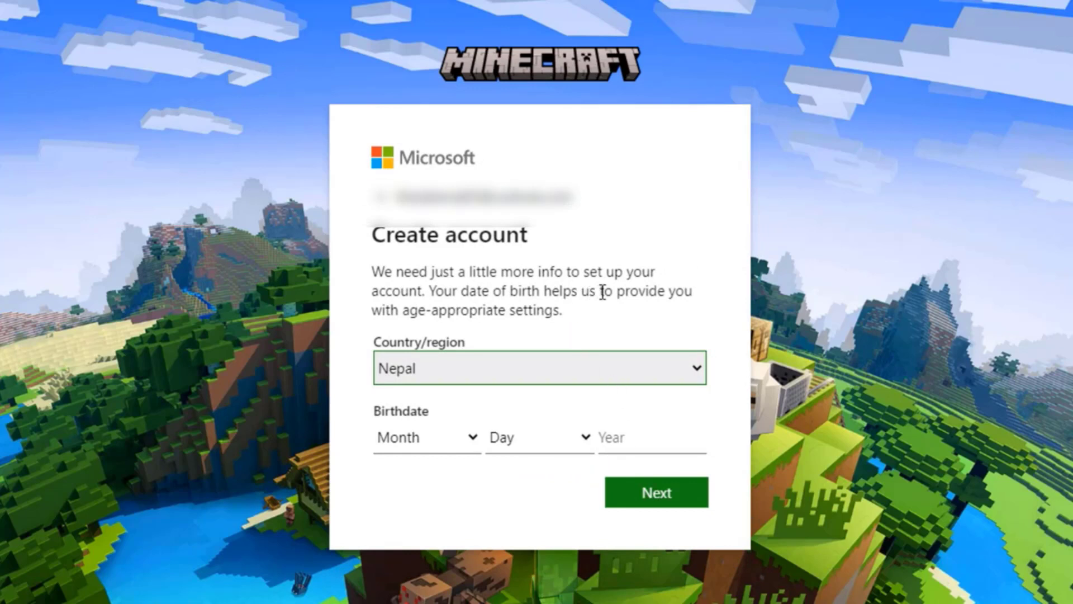
left_click(435, 447)
left_click(411, 227)
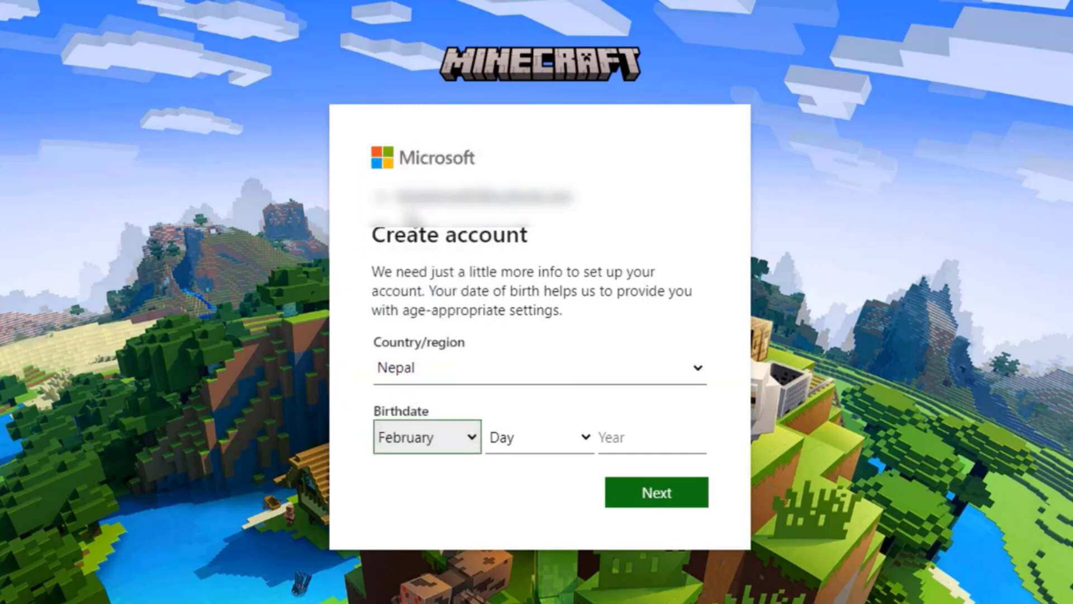
left_click(514, 445)
left_click(503, 409)
left_click(618, 427)
type("2002")
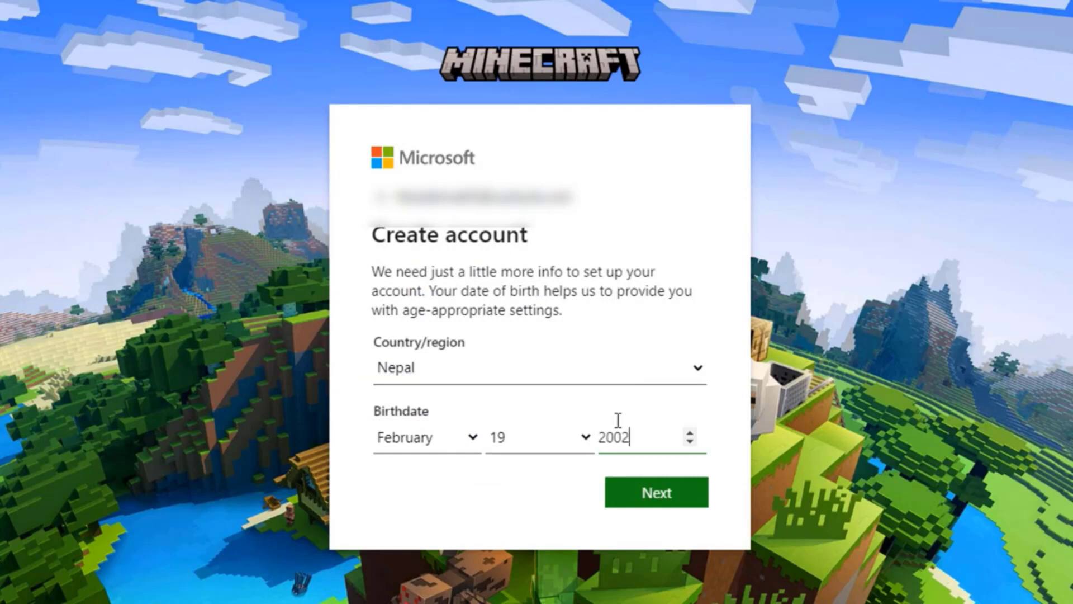
left_click(663, 500)
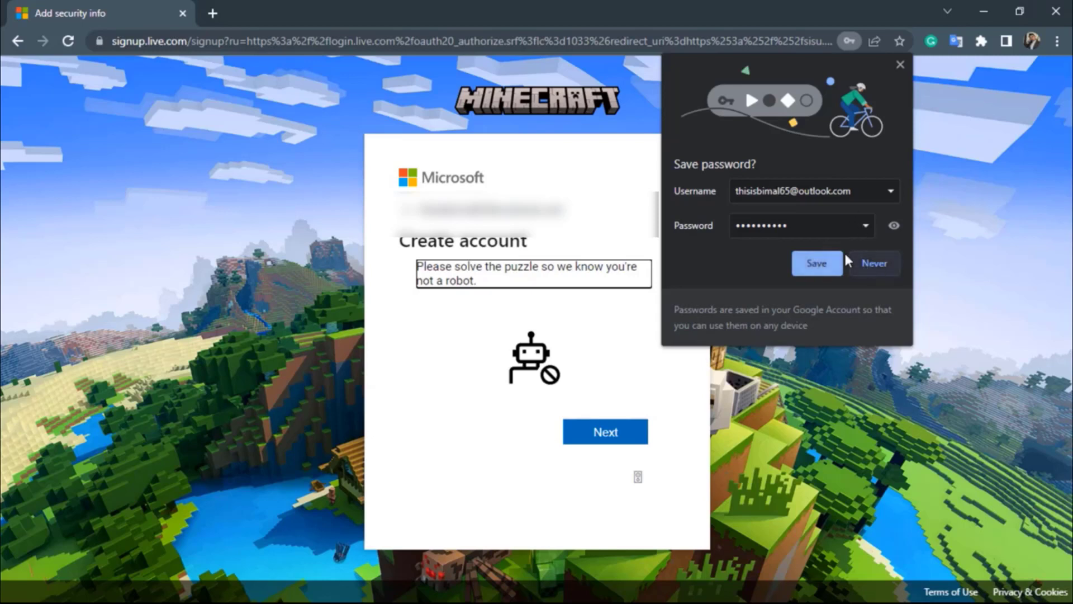
Save the password in Chrome's bubble, then pick the bread tiles in each puzzle round.
left_click(819, 265)
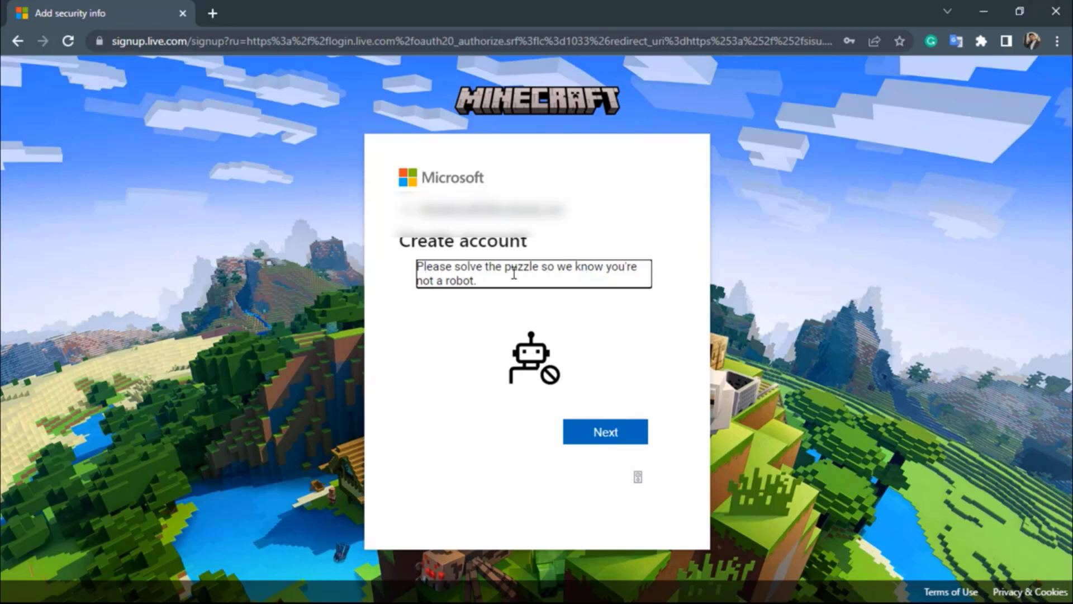
left_click(584, 433)
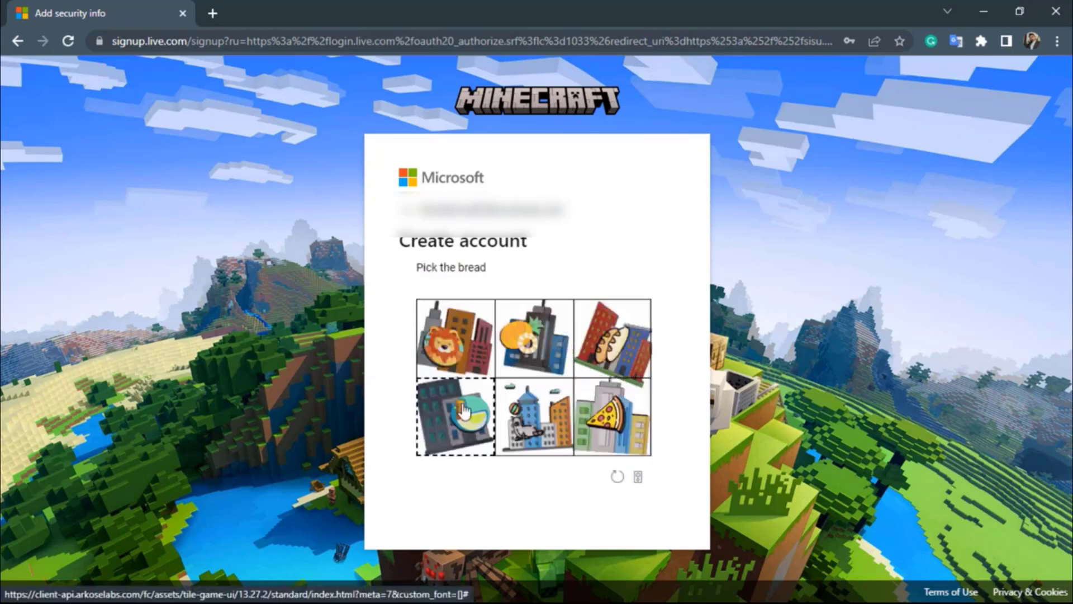
left_click(533, 416)
left_click(612, 338)
left_click(539, 420)
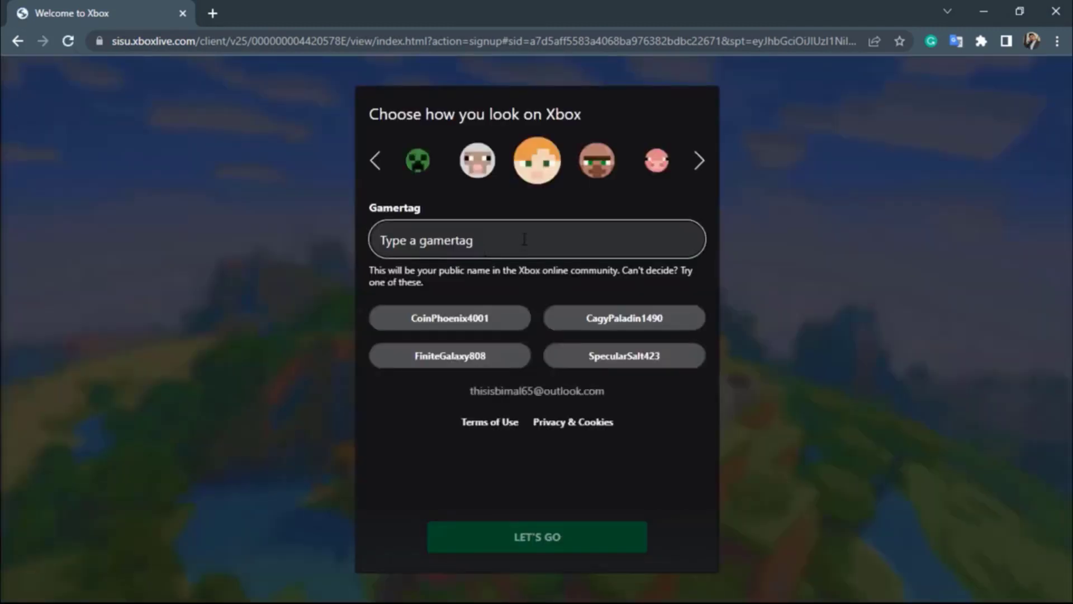
Try gamertag 'specky65', then take the first suggested gamertag and confirm with LET'S GO.
type("s")
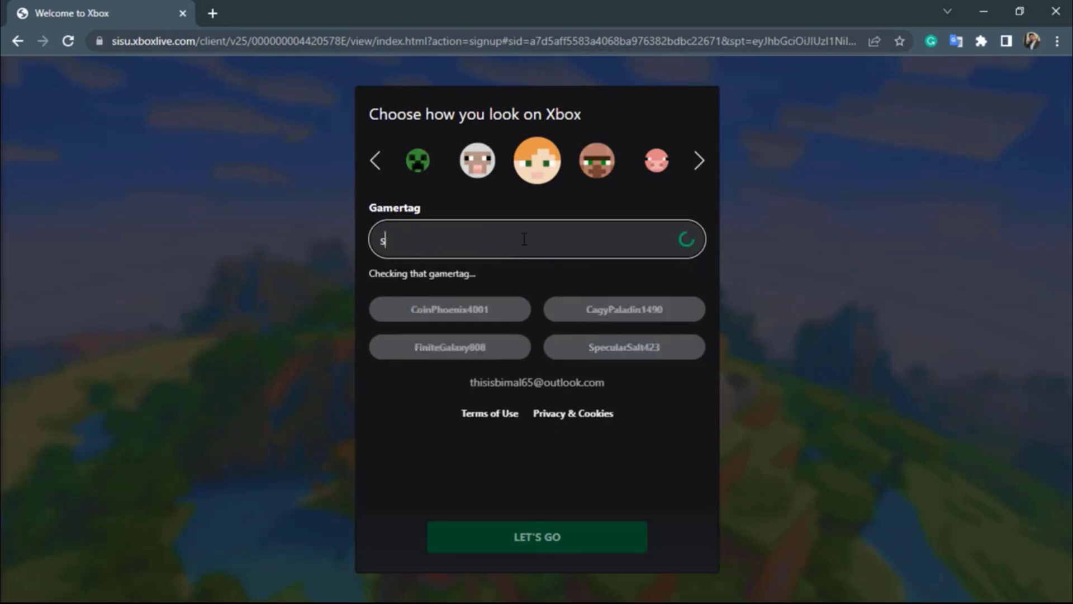
type("pecky65")
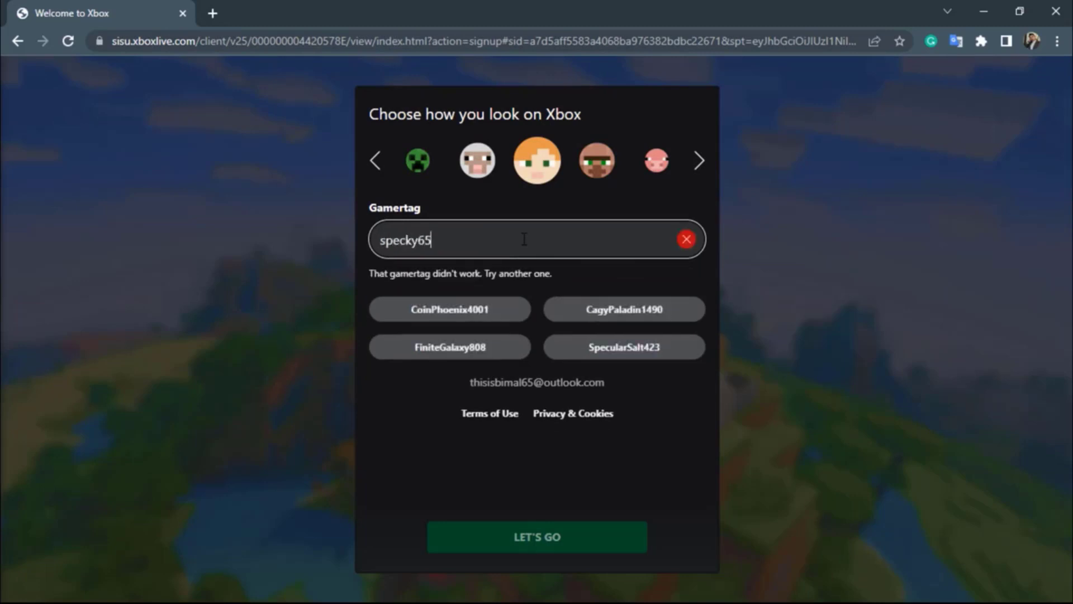
left_click(462, 318)
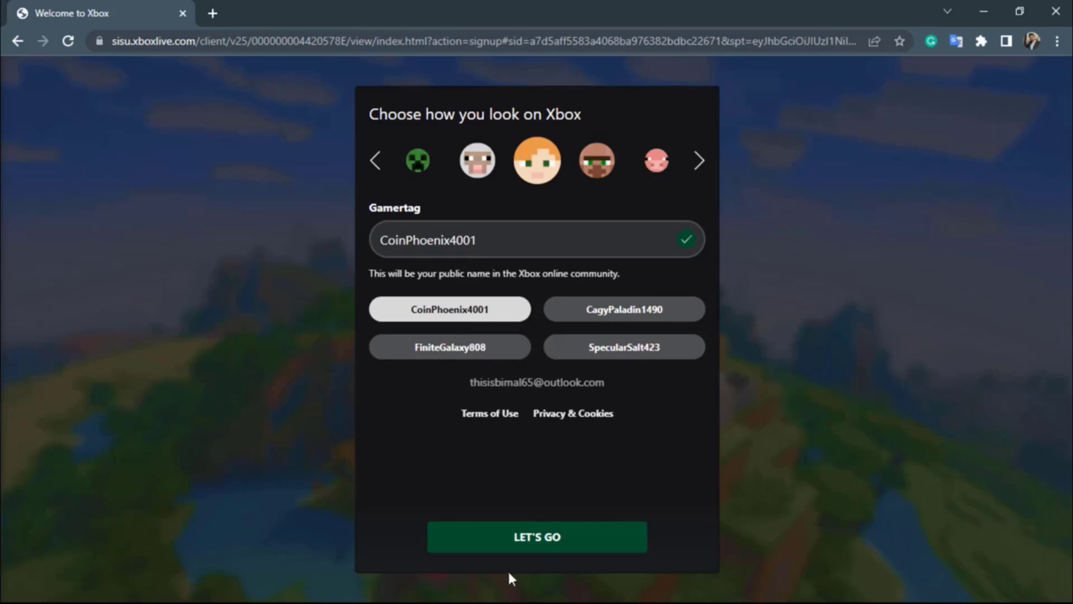
left_click(548, 534)
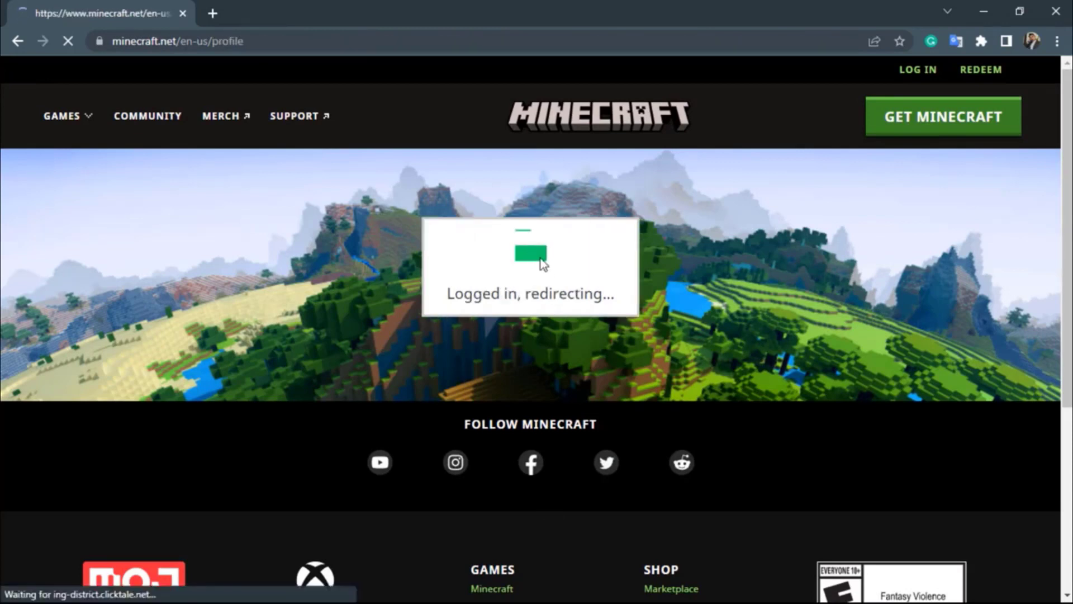